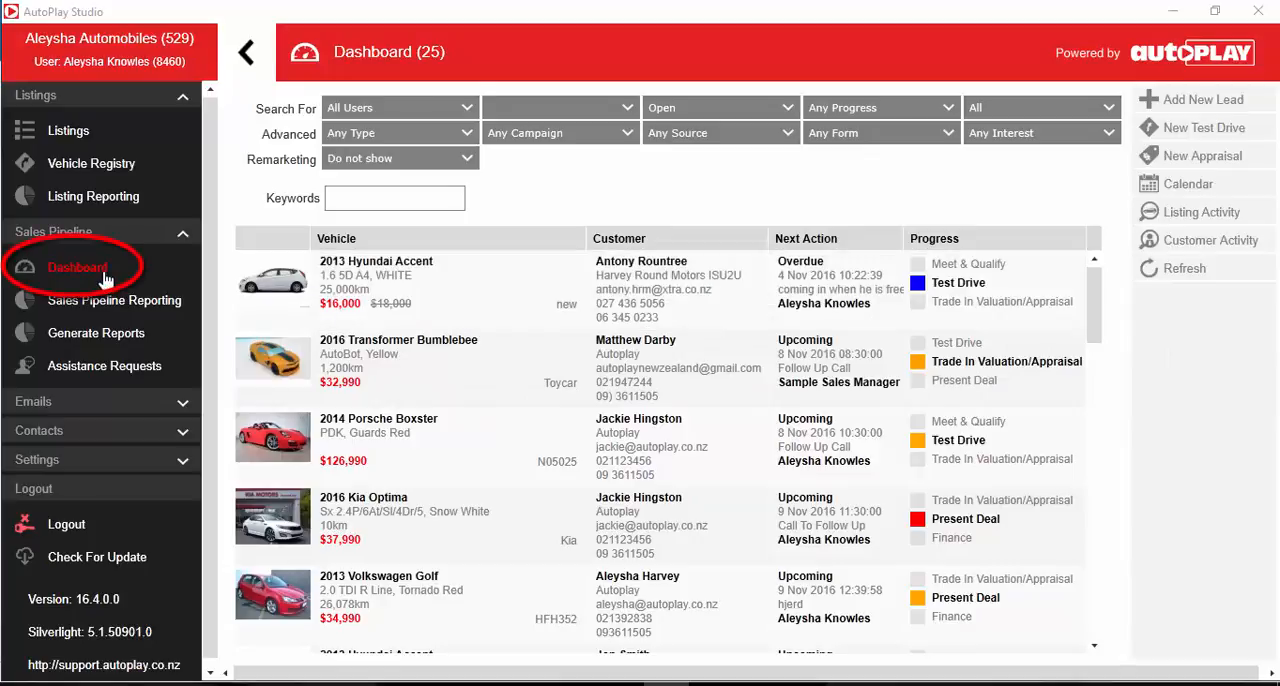
Step: Find lead 459148 with a dashboard keyword search, open it and start a new assistance request on it
{"action": "left_click", "coordinate": [364, 197]}
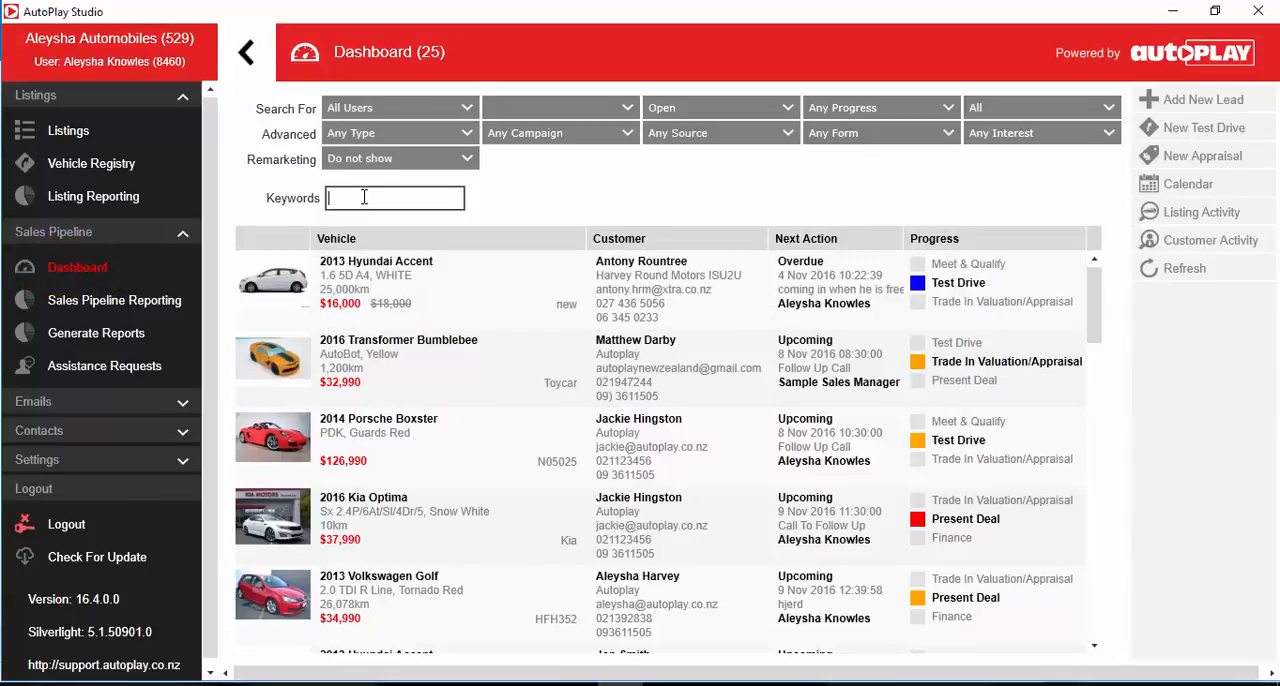
{"action": "type", "text": "403108"}
{"action": "left_click", "coordinate": [431, 289]}
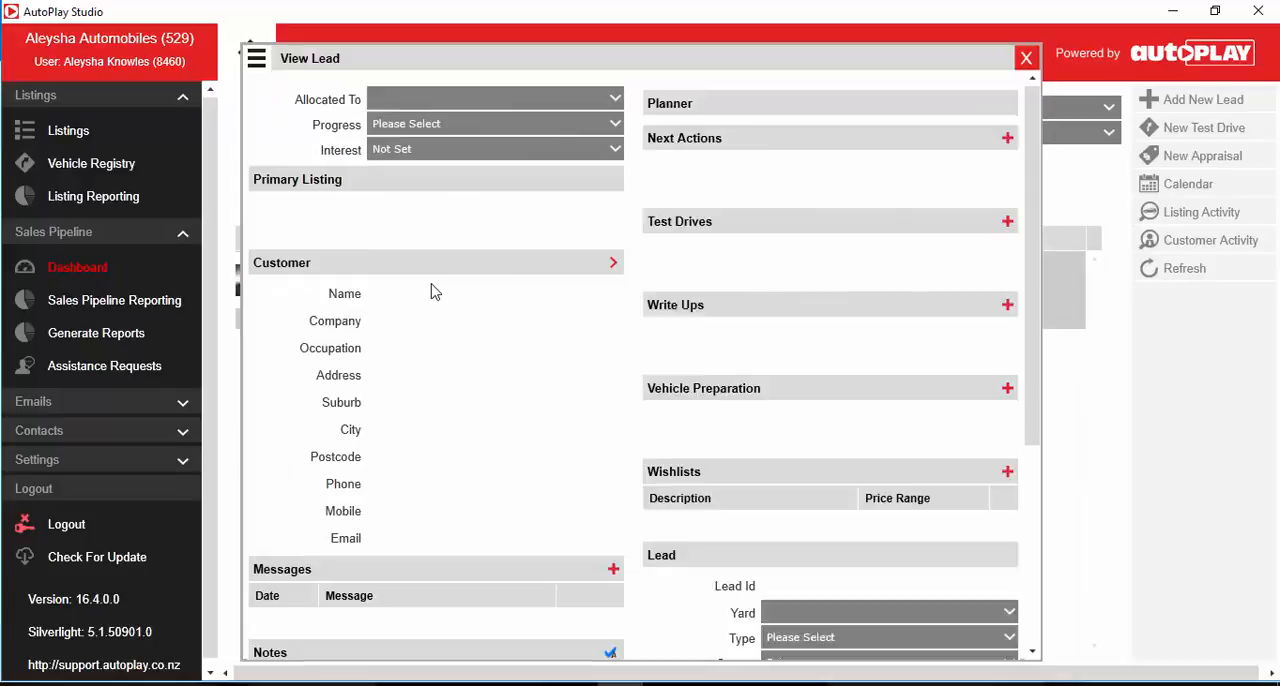
{"action": "scroll", "coordinate": [441, 262], "scroll_direction": "down", "scroll_amount": 5}
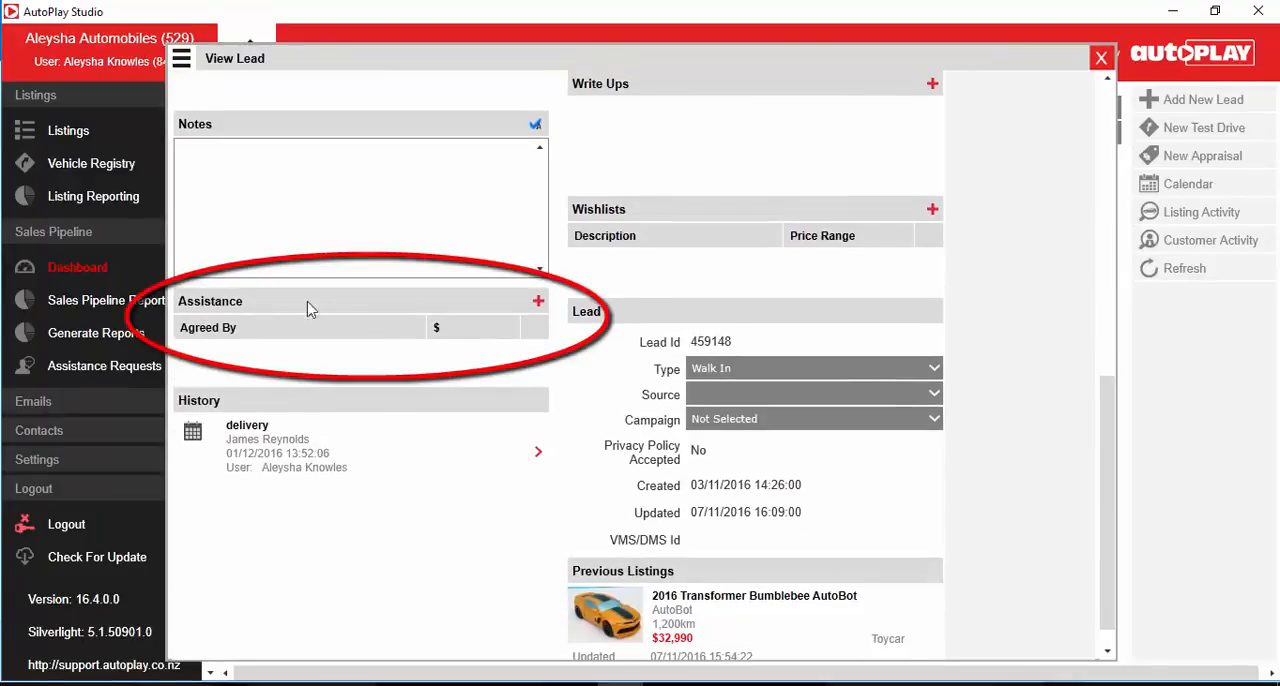
{"action": "left_click", "coordinate": [539, 302]}
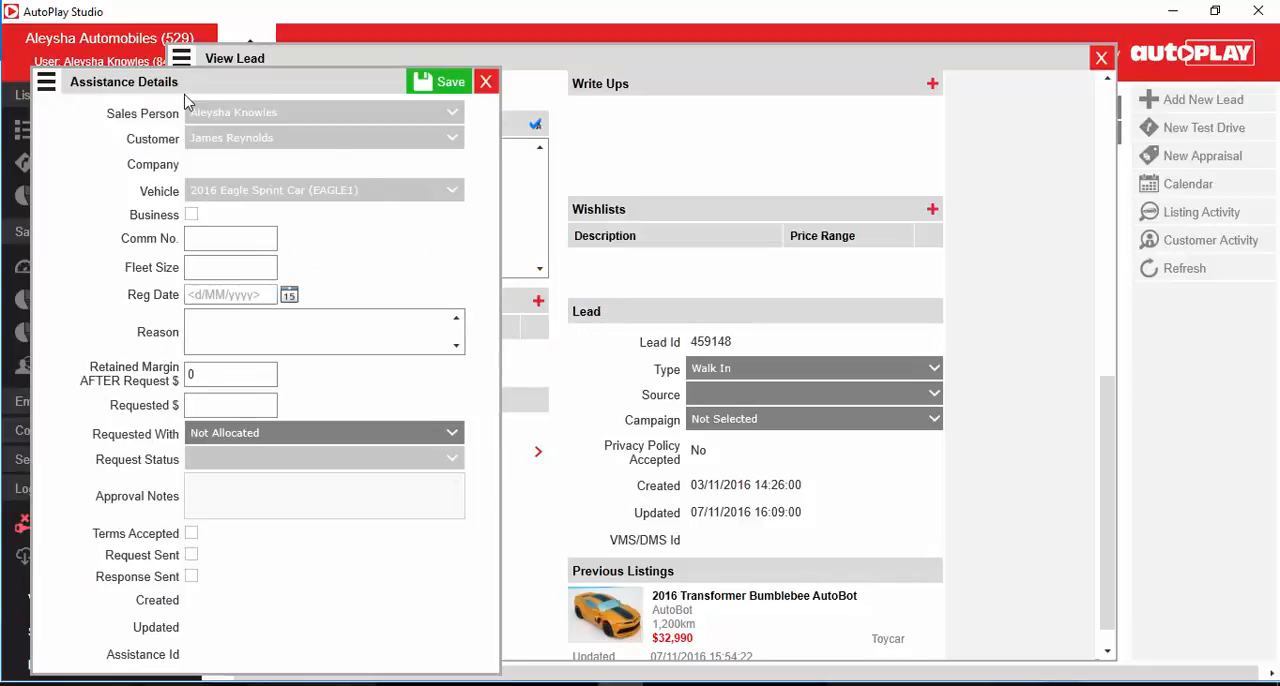
Step: Mark the assistance request as Business, with Comm No. 132354 and a fleet size of 4
{"action": "left_click", "coordinate": [191, 215]}
{"action": "left_click", "coordinate": [222, 237]}
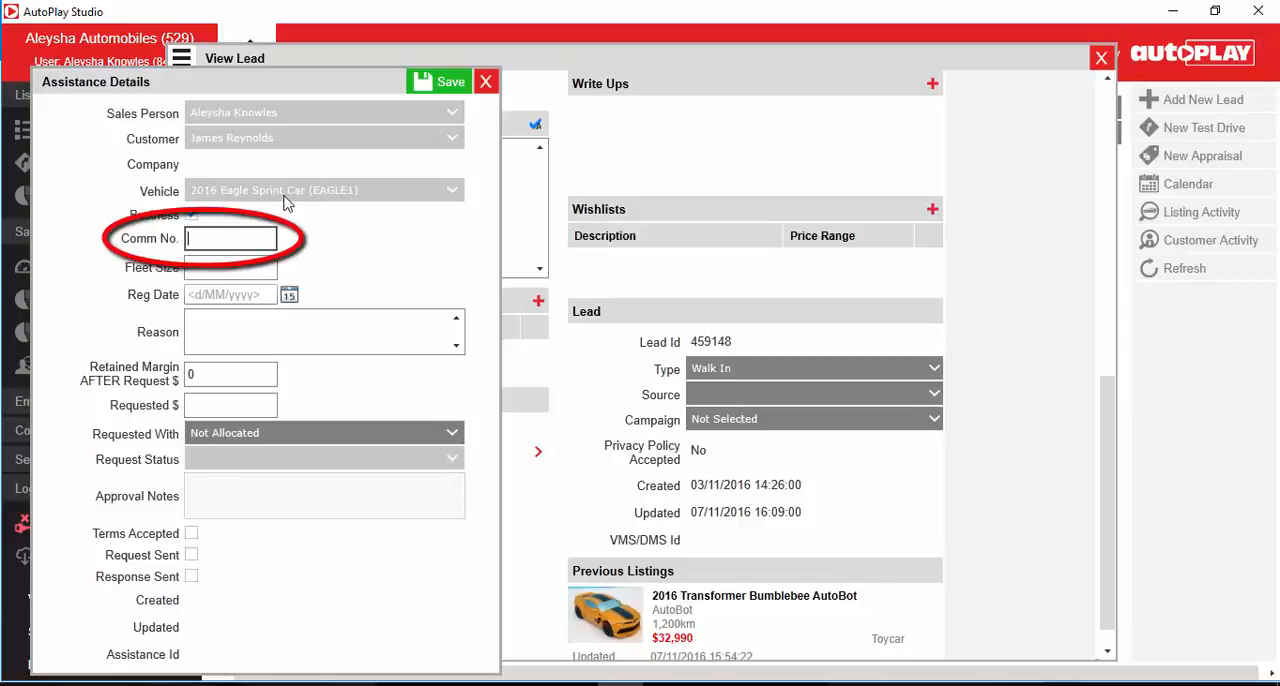
{"action": "type", "text": "132654"}
{"action": "left_click", "coordinate": [268, 265]}
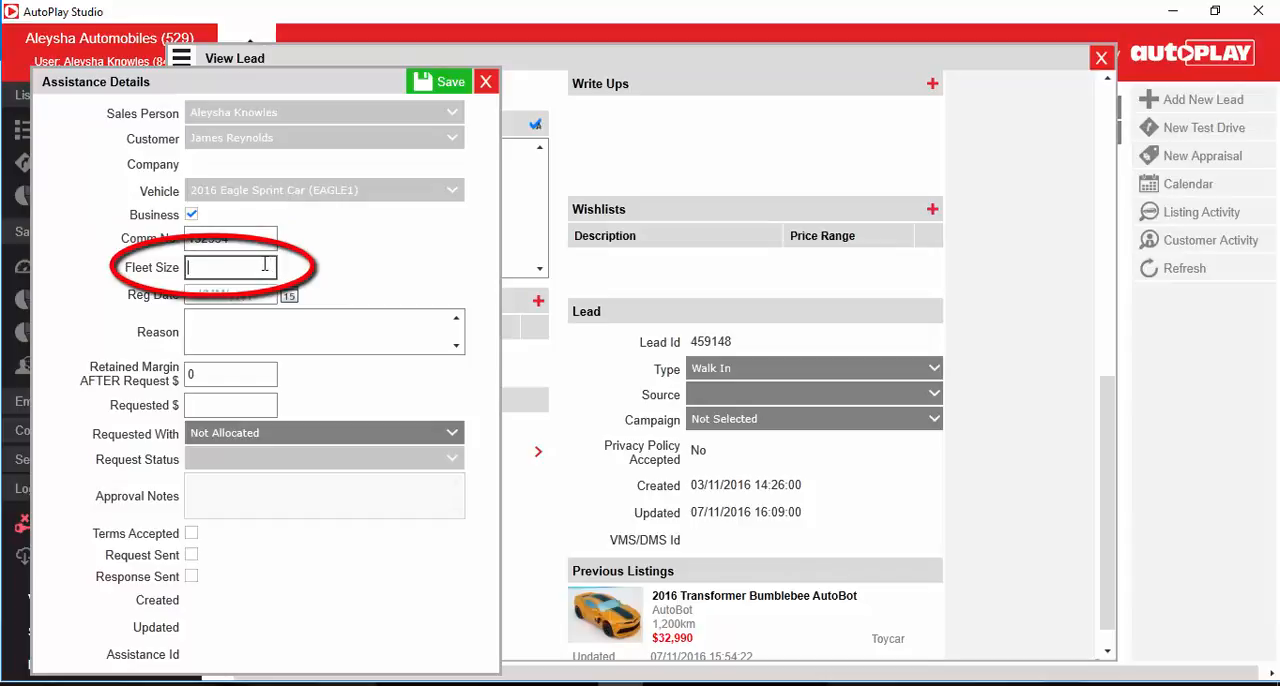
{"action": "type", "text": "4"}
Step: Set the registration date to 1/12/2016 and enter "Reason goes here." as the reason for the assistance request
{"action": "left_click", "coordinate": [250, 295]}
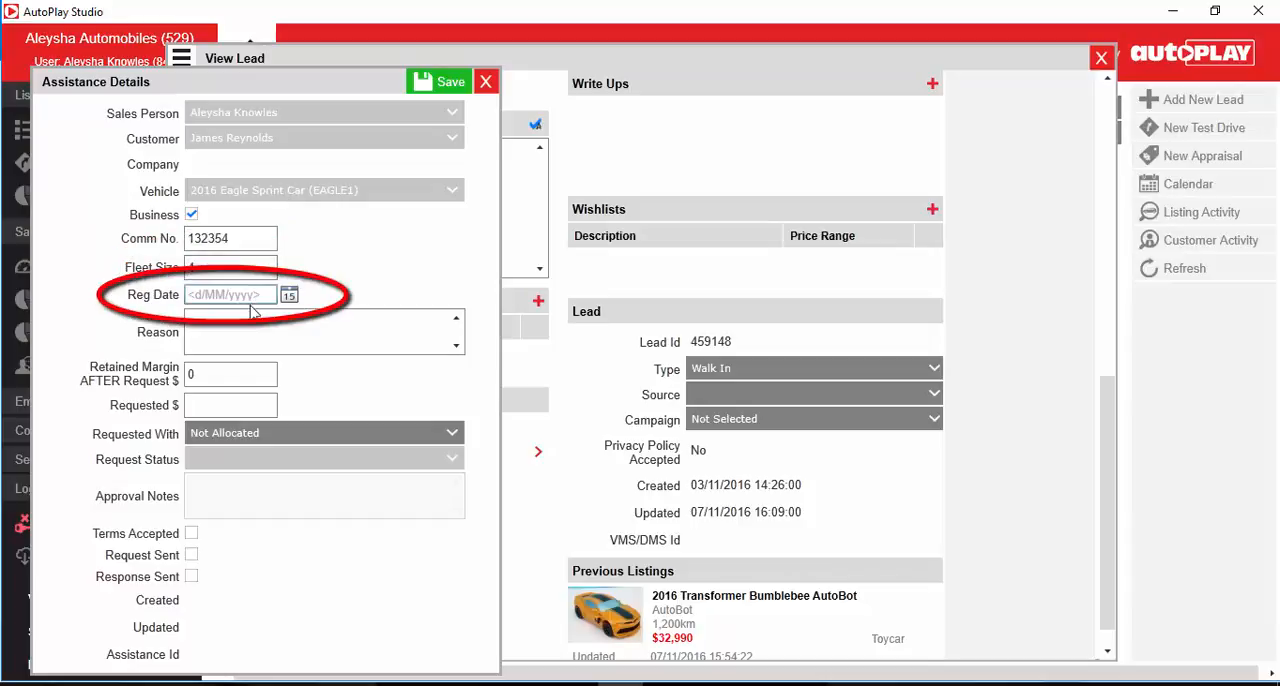
{"action": "left_click", "coordinate": [292, 296]}
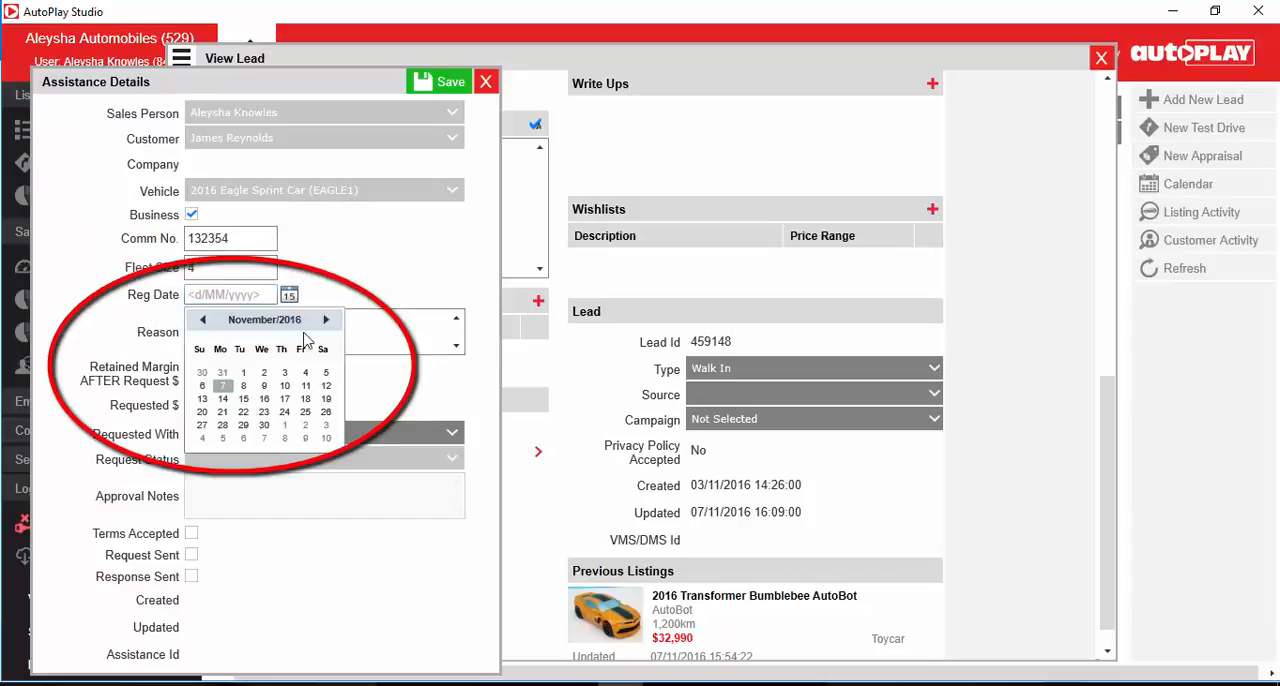
{"action": "left_click", "coordinate": [325, 322]}
{"action": "left_click", "coordinate": [284, 372]}
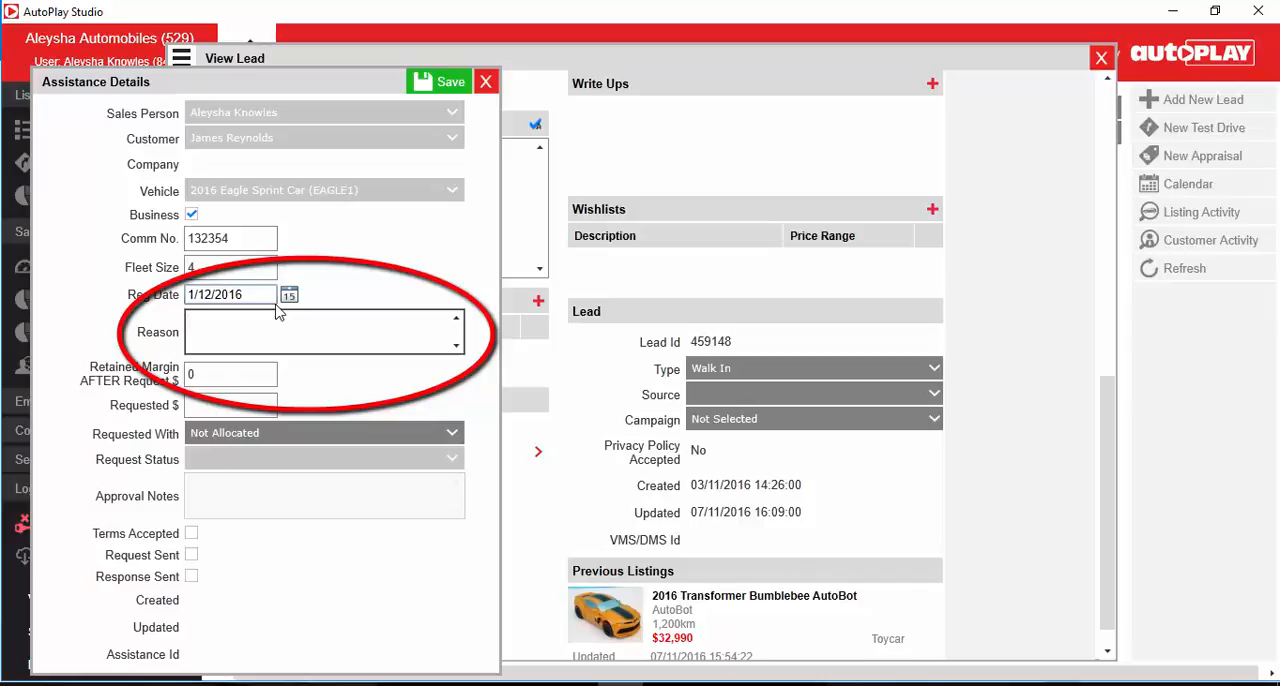
{"action": "type", "text": "Reason goes here."}
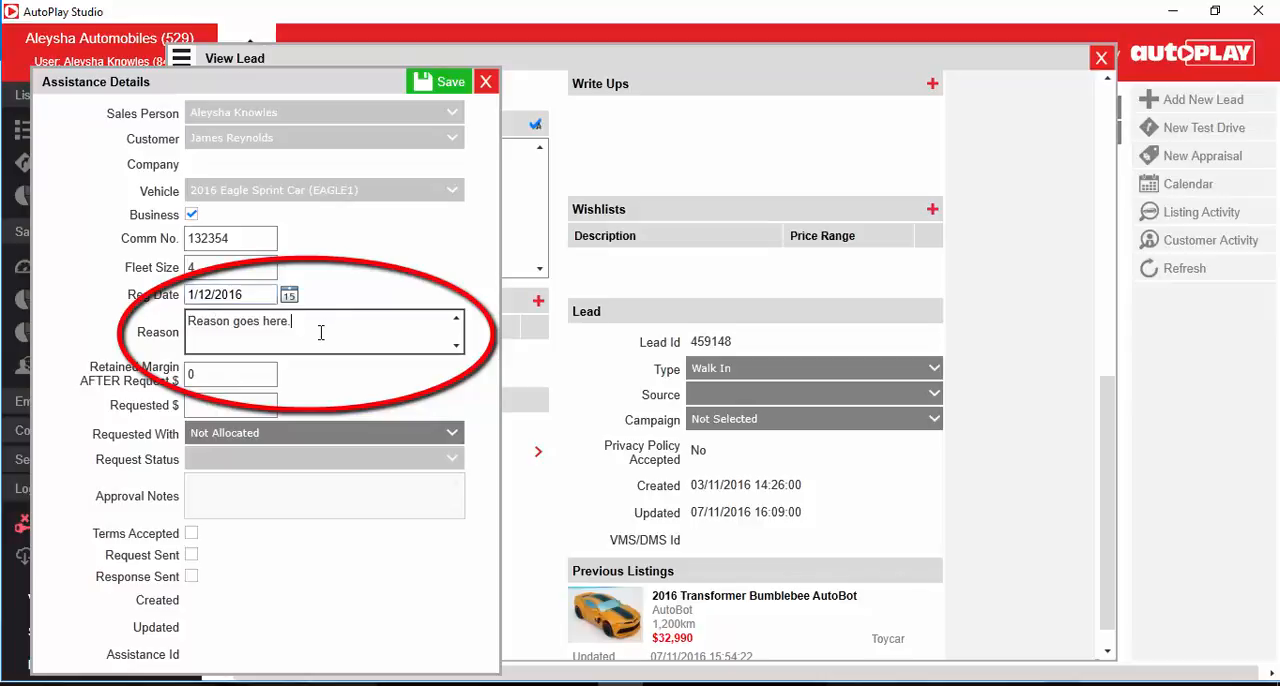
Step: Set the retained margin after request to $1000 and the requested assistance amount to $500
{"action": "left_click", "coordinate": [254, 374]}
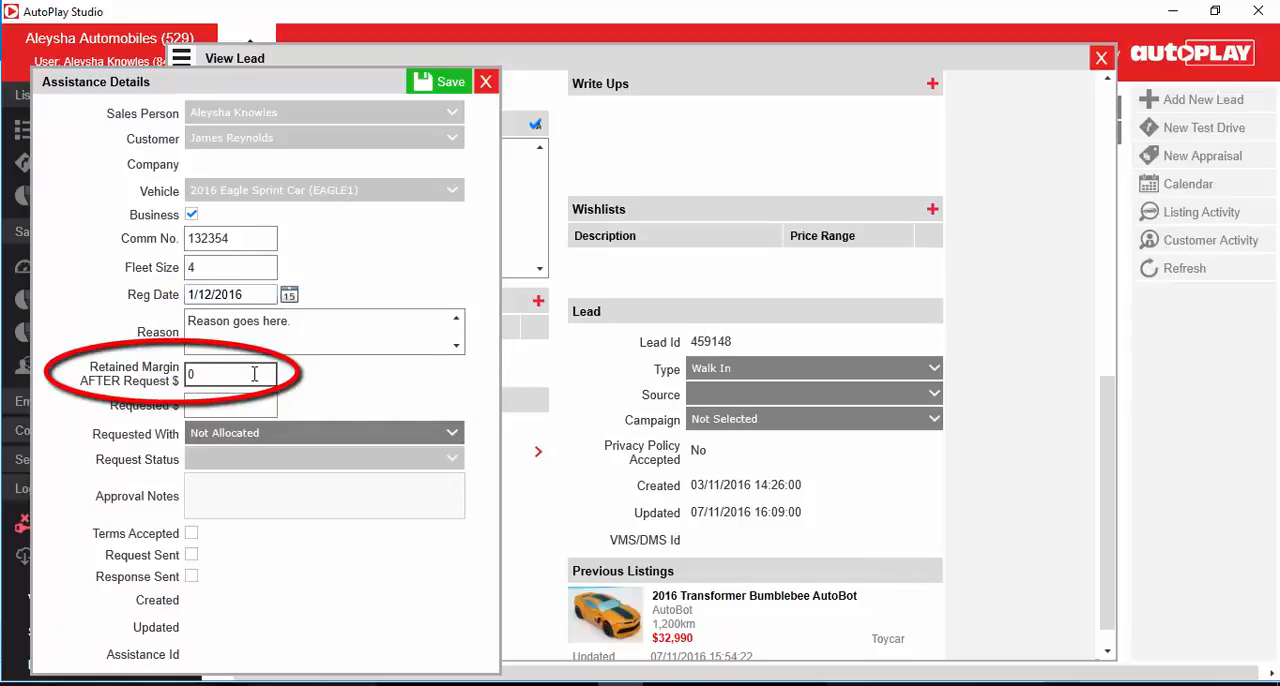
{"action": "key", "text": "BackSpace"}
{"action": "type", "text": "1000"}
{"action": "left_click", "coordinate": [246, 409]}
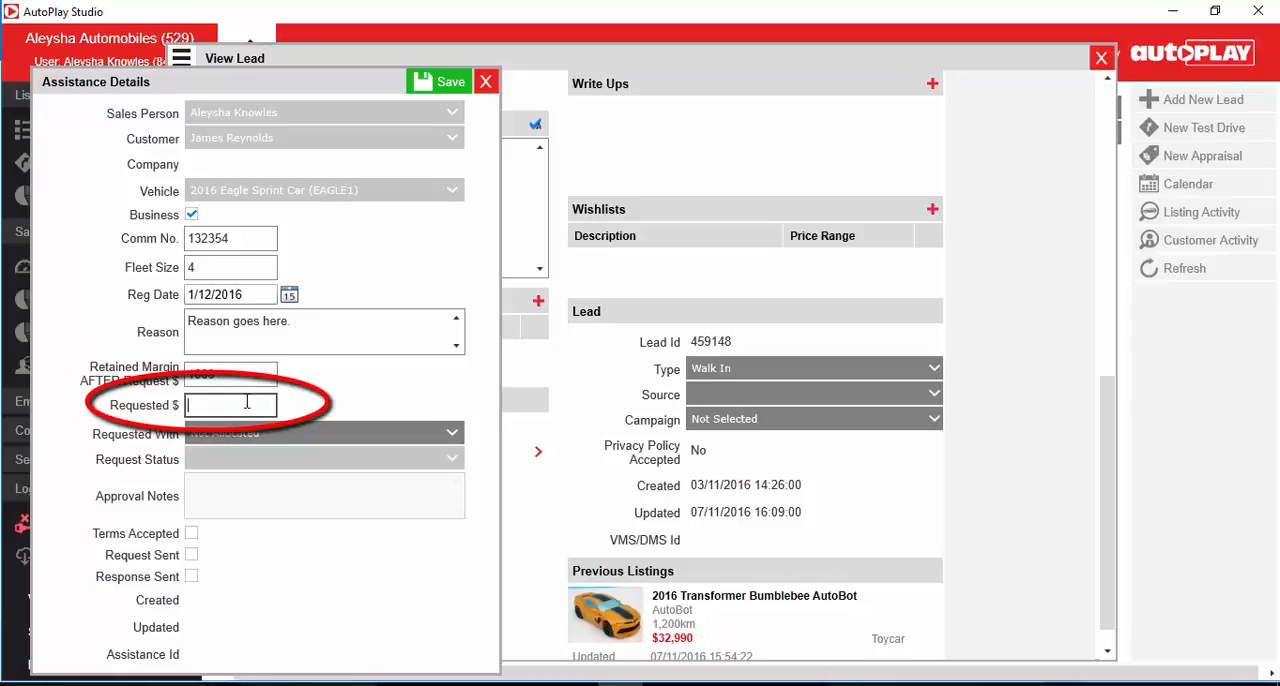
{"action": "type", "text": "500"}
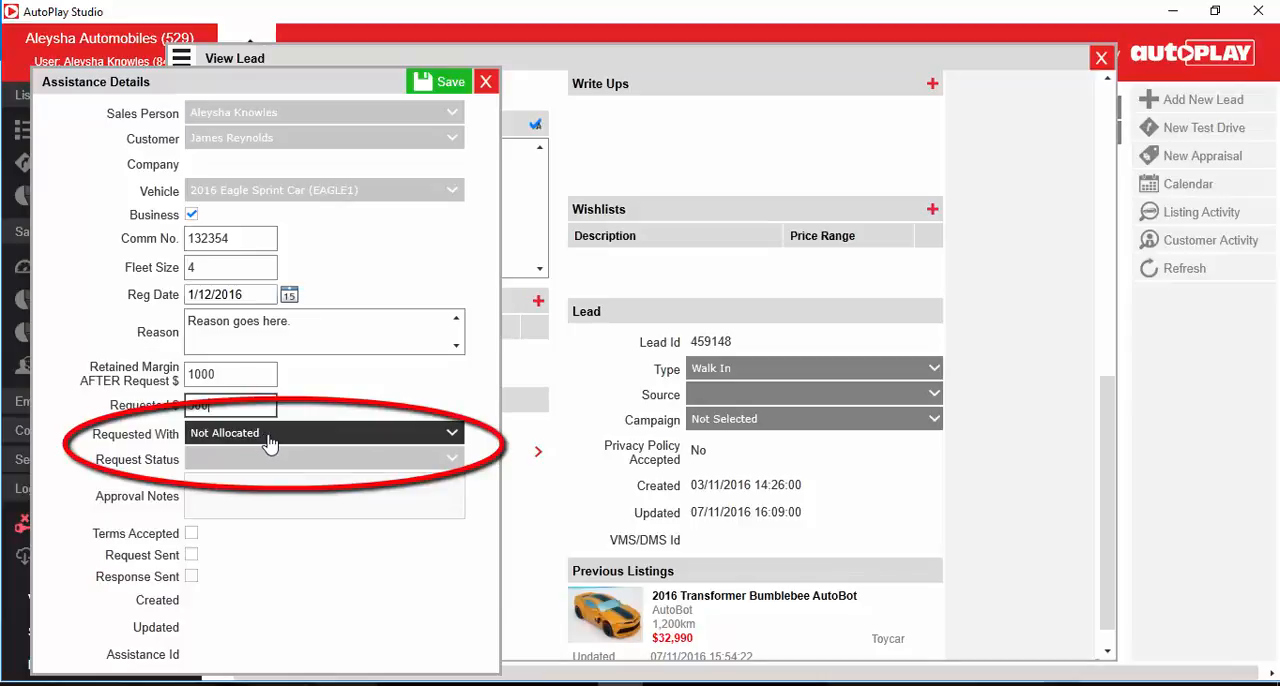
Step: Keep Requested With as Not Allocated and save the assistance request
{"action": "left_click", "coordinate": [268, 436]}
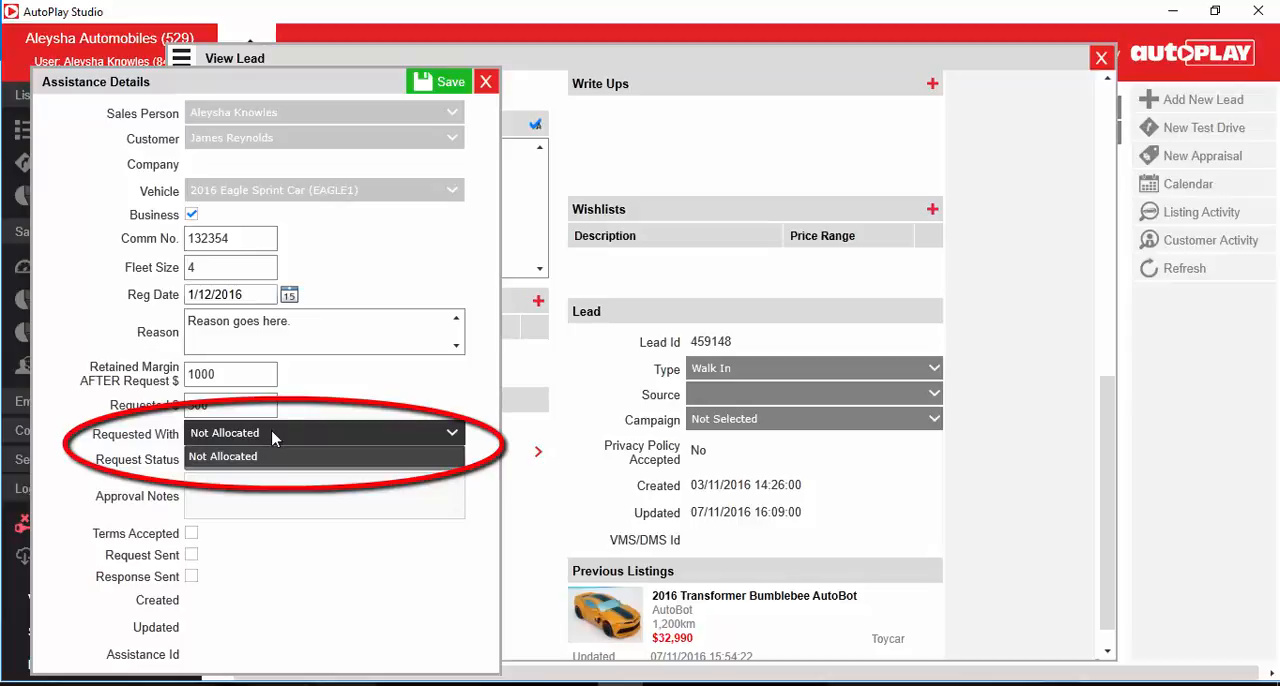
{"action": "left_click", "coordinate": [273, 436]}
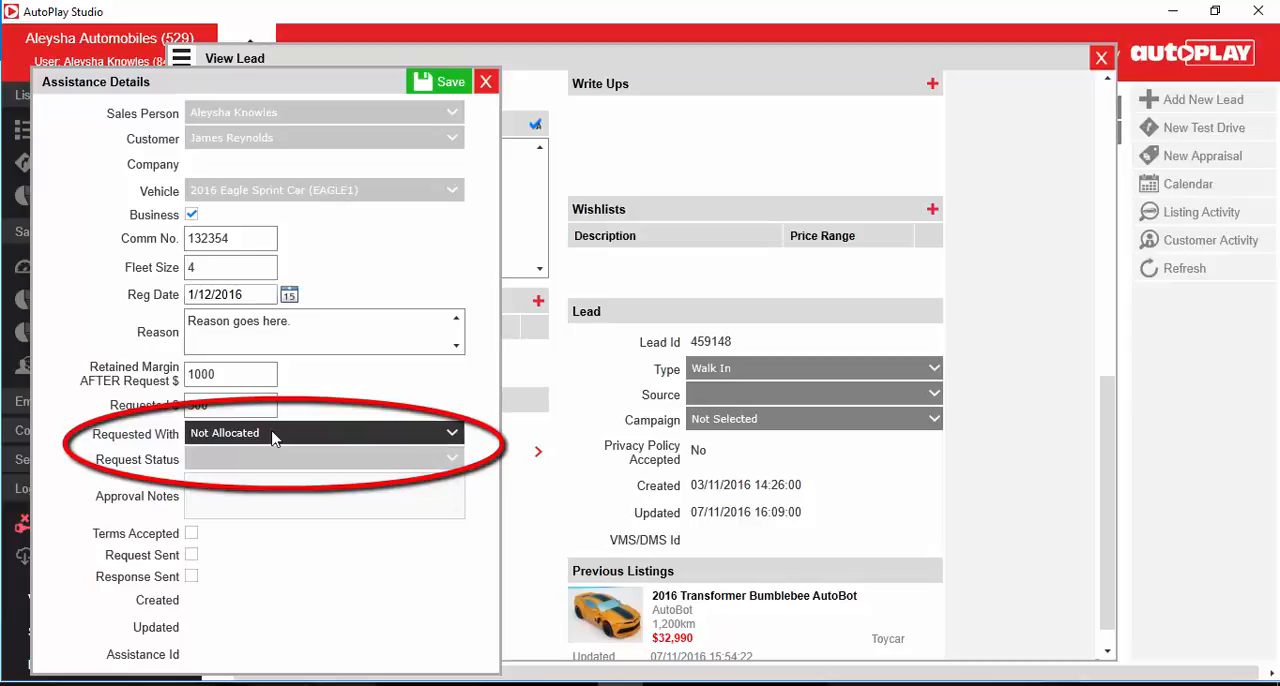
{"action": "left_click", "coordinate": [446, 82]}
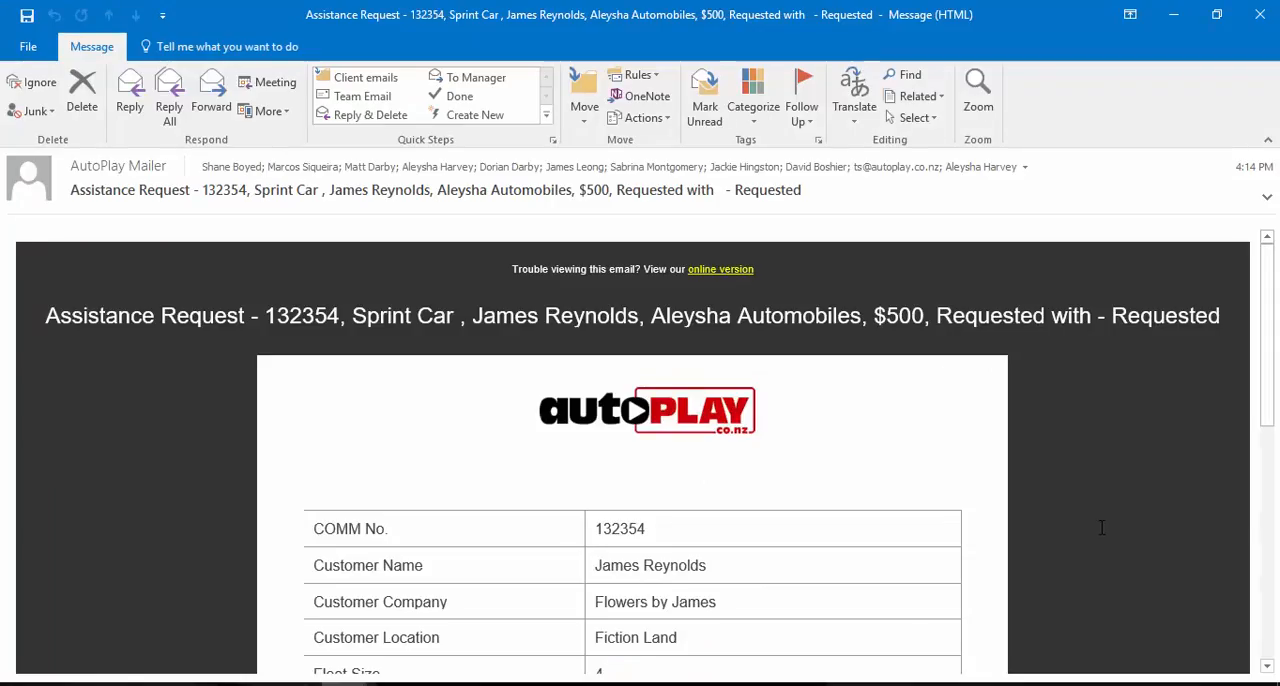
Step: Switch to Outlook, read through the details in the assistance request notification e-mail, and put the message away
{"action": "scroll", "coordinate": [1105, 495], "scroll_direction": "down", "scroll_amount": 10}
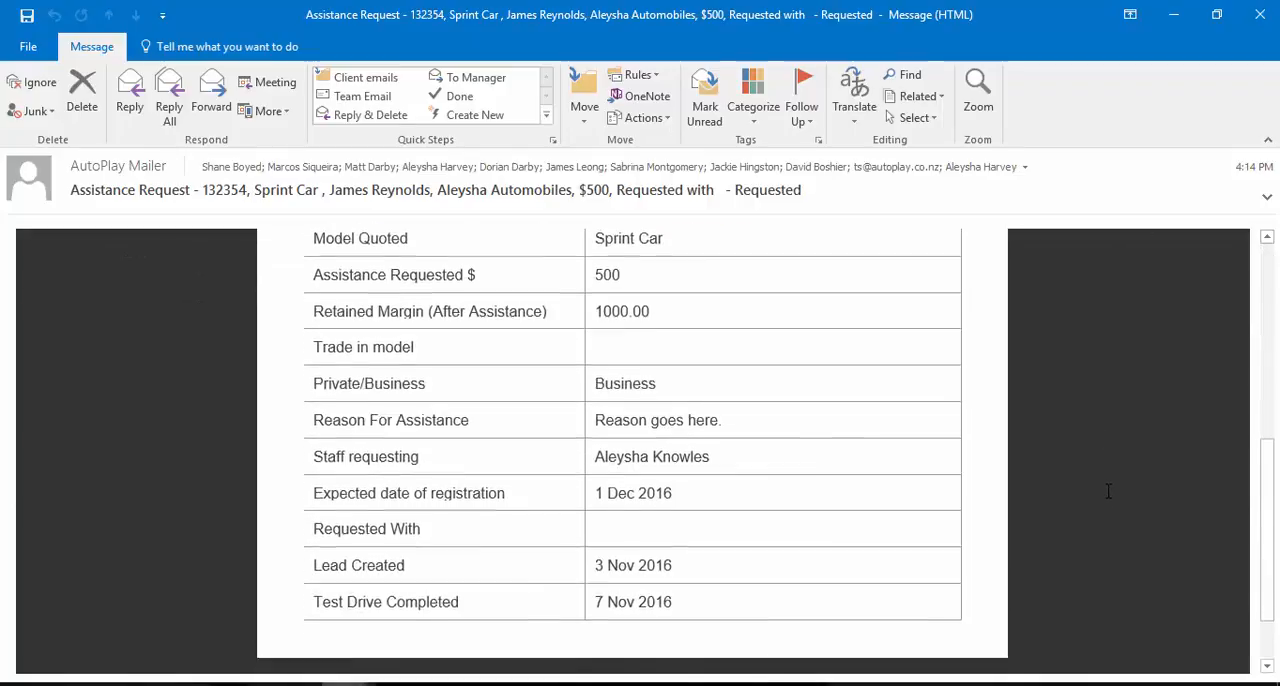
{"action": "scroll", "coordinate": [1108, 491], "scroll_direction": "down", "scroll_amount": 2}
{"action": "scroll", "coordinate": [1108, 491], "scroll_direction": "up", "scroll_amount": 10}
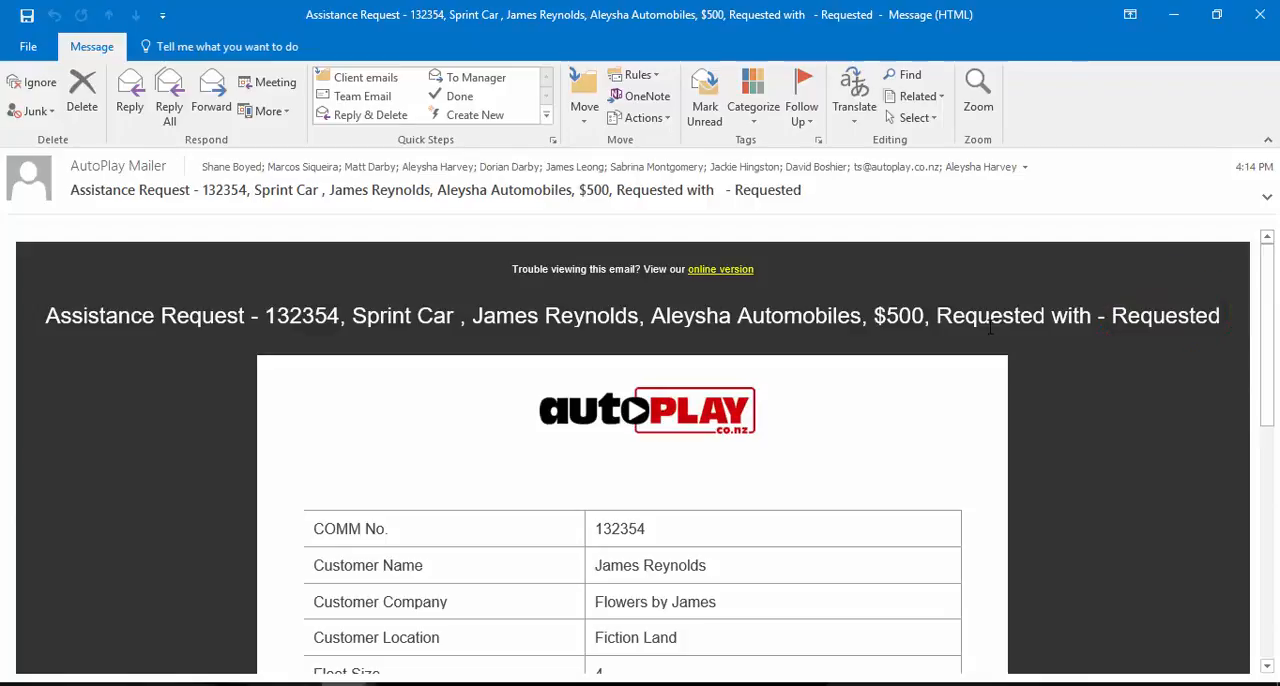
{"action": "left_click", "coordinate": [1262, 16]}
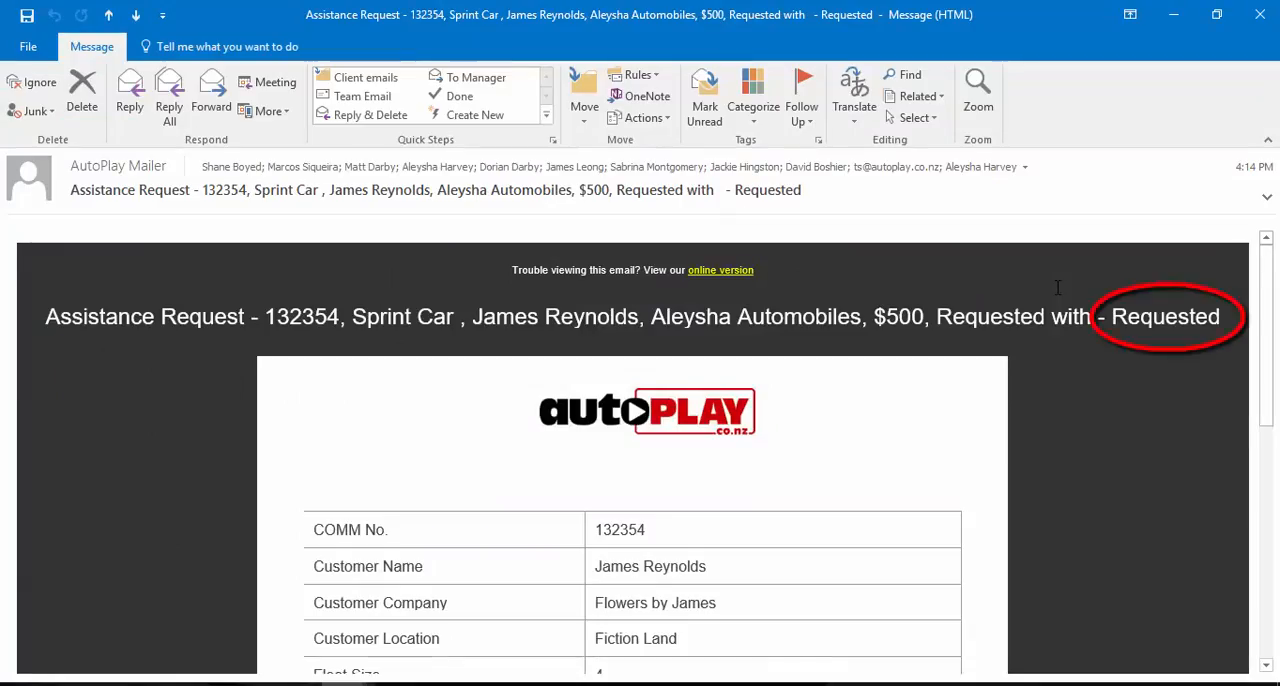
{"action": "left_click", "coordinate": [1175, 20]}
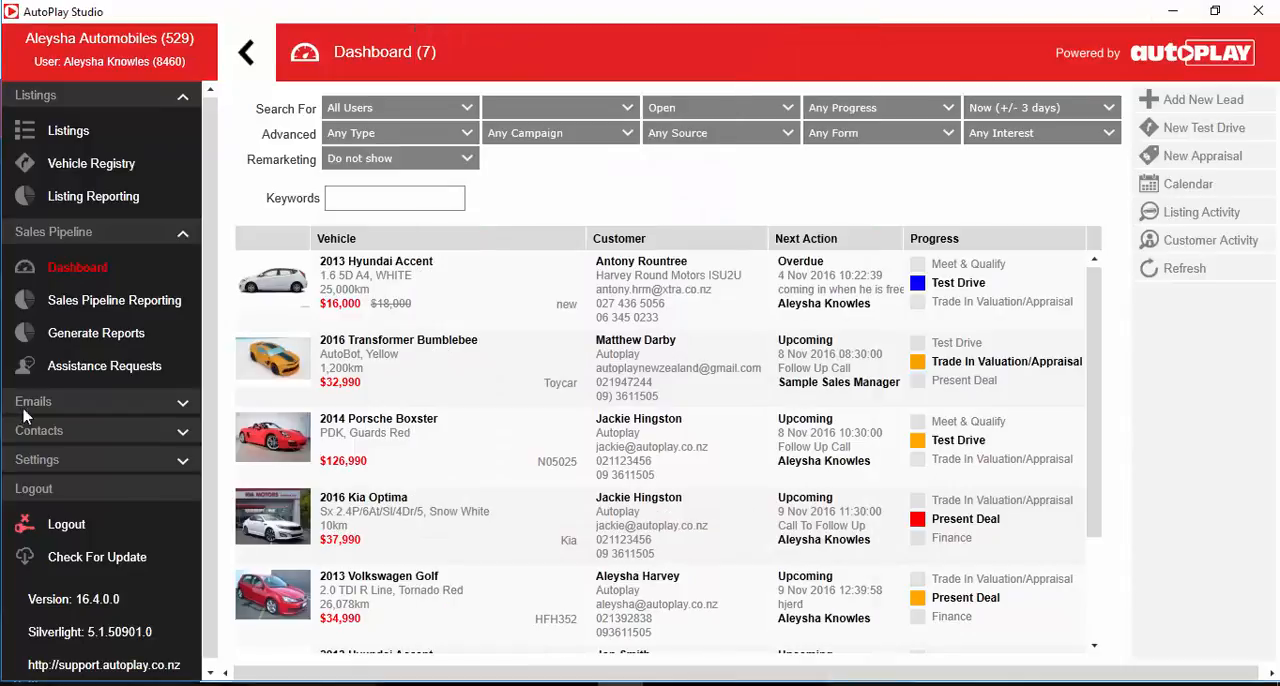
Step: In AutoPlay Studio's Assistance Requests list, view the details of the request with Comm No. 12345 and check the available status filters
{"action": "left_click", "coordinate": [103, 367]}
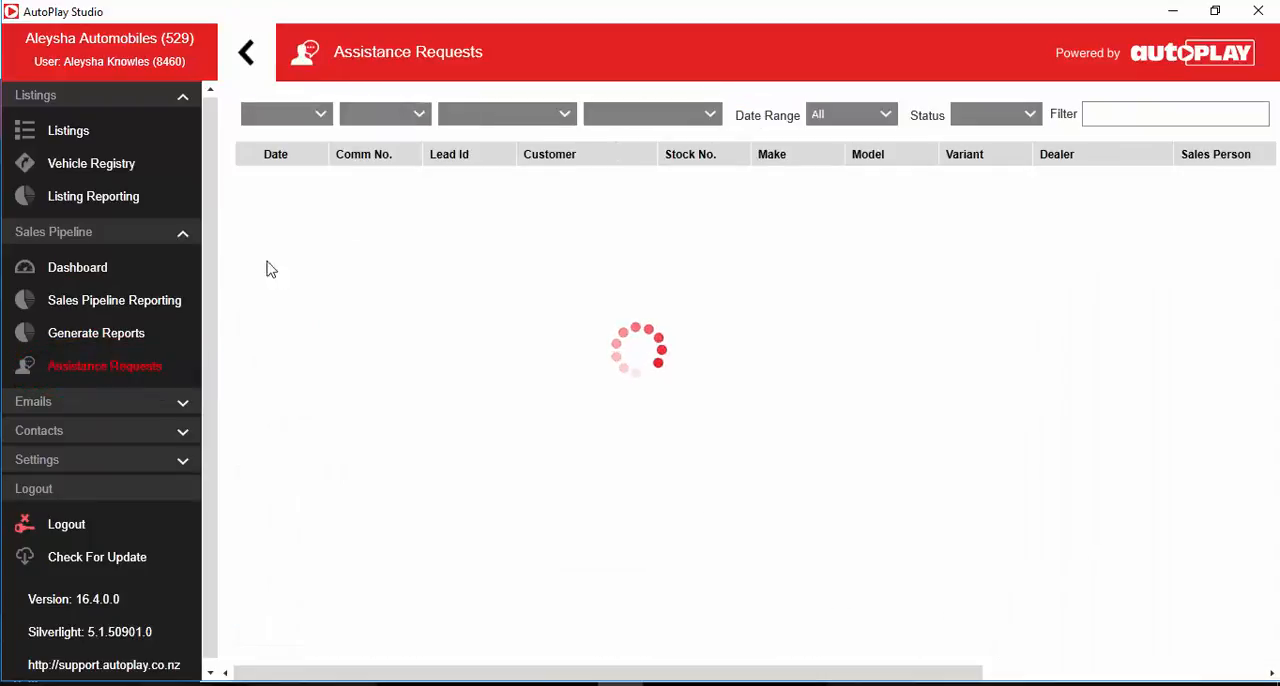
{"action": "double_click", "coordinate": [551, 180]}
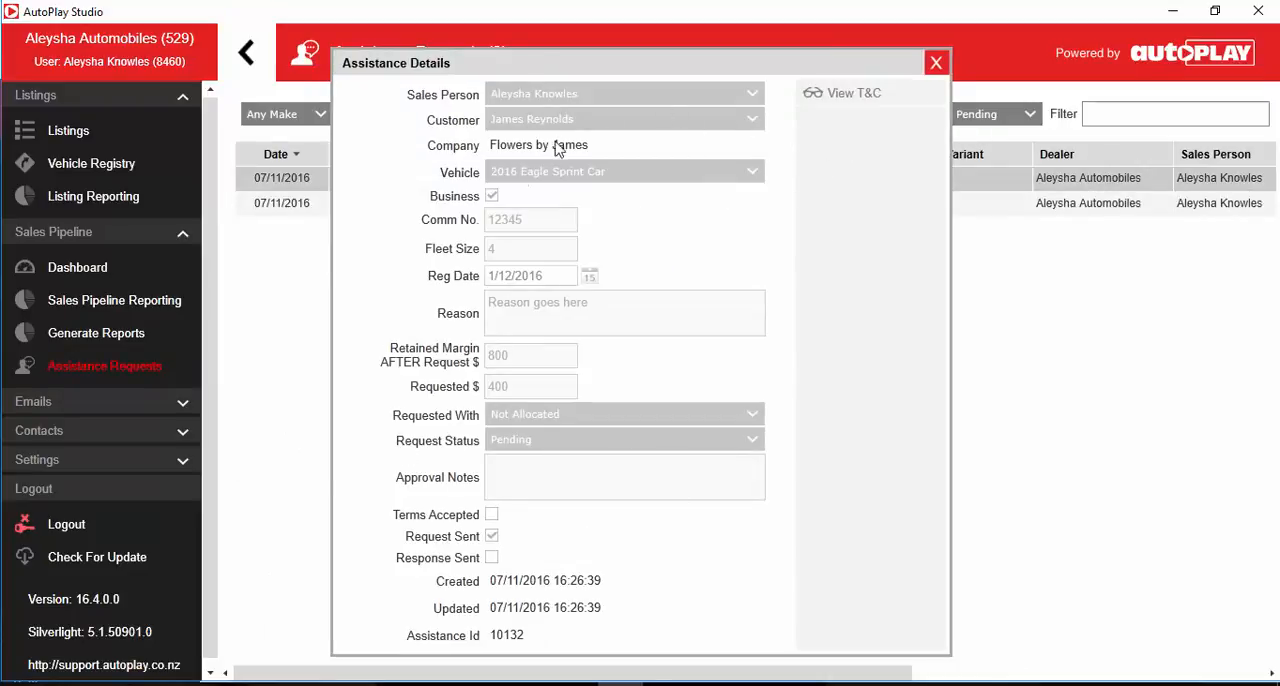
{"action": "left_click", "coordinate": [936, 63]}
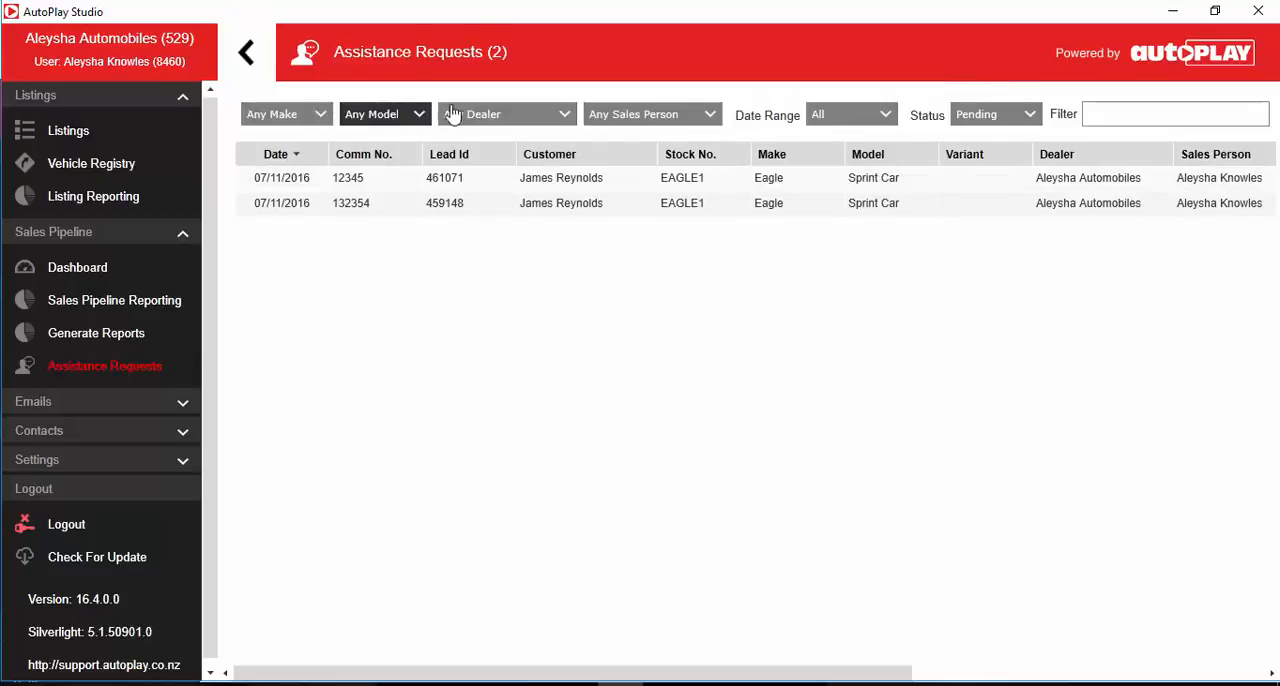
{"action": "left_click", "coordinate": [978, 115]}
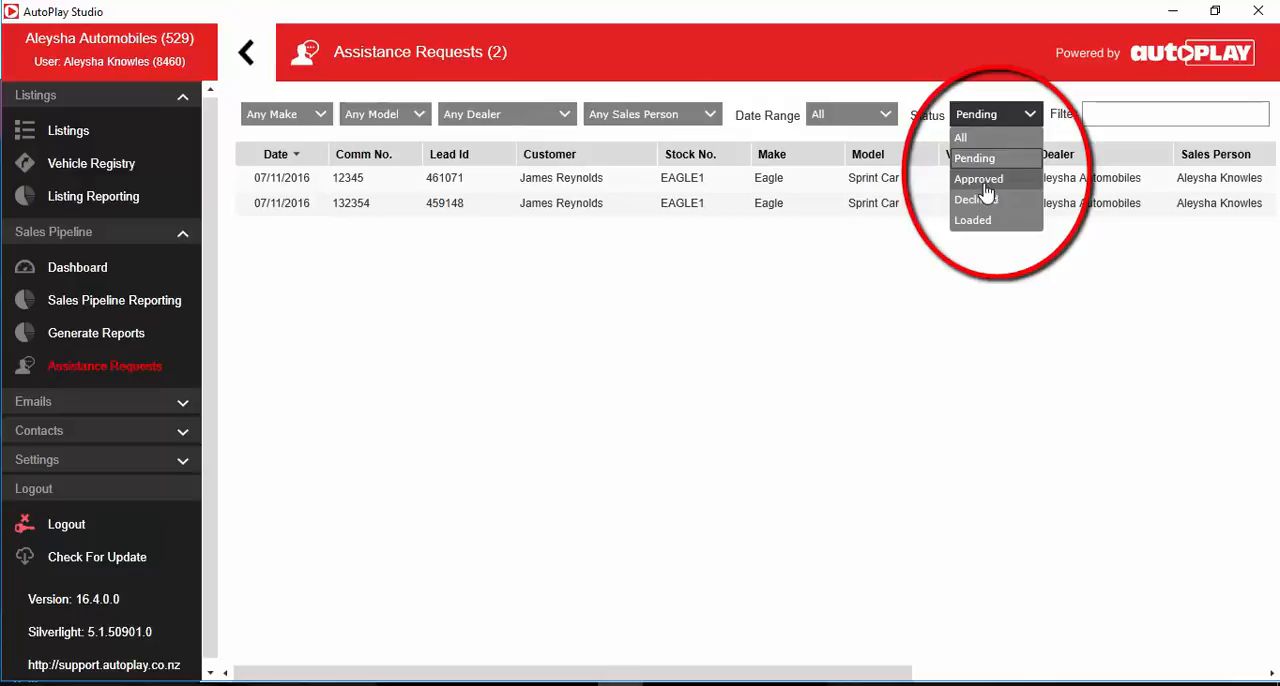
{"action": "left_click", "coordinate": [997, 114]}
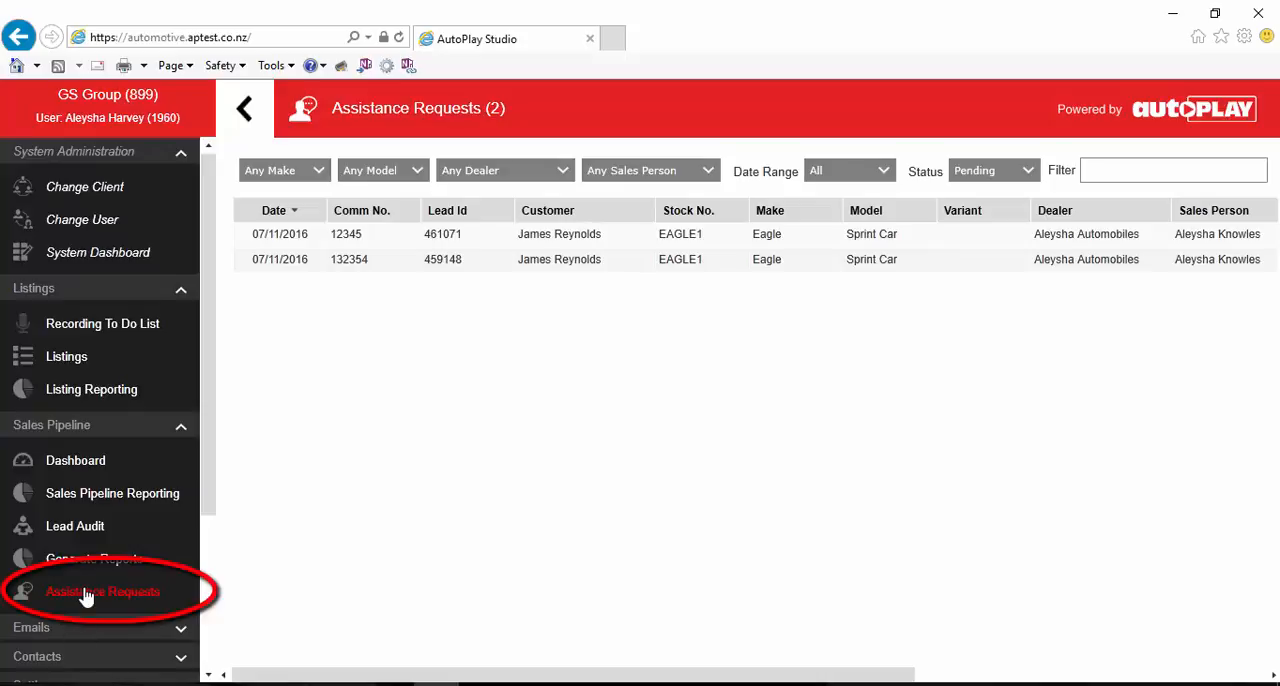
Step: Open the pending assistance request with Comm No. 132354 and review the similar assistance requests
{"action": "left_click", "coordinate": [568, 263]}
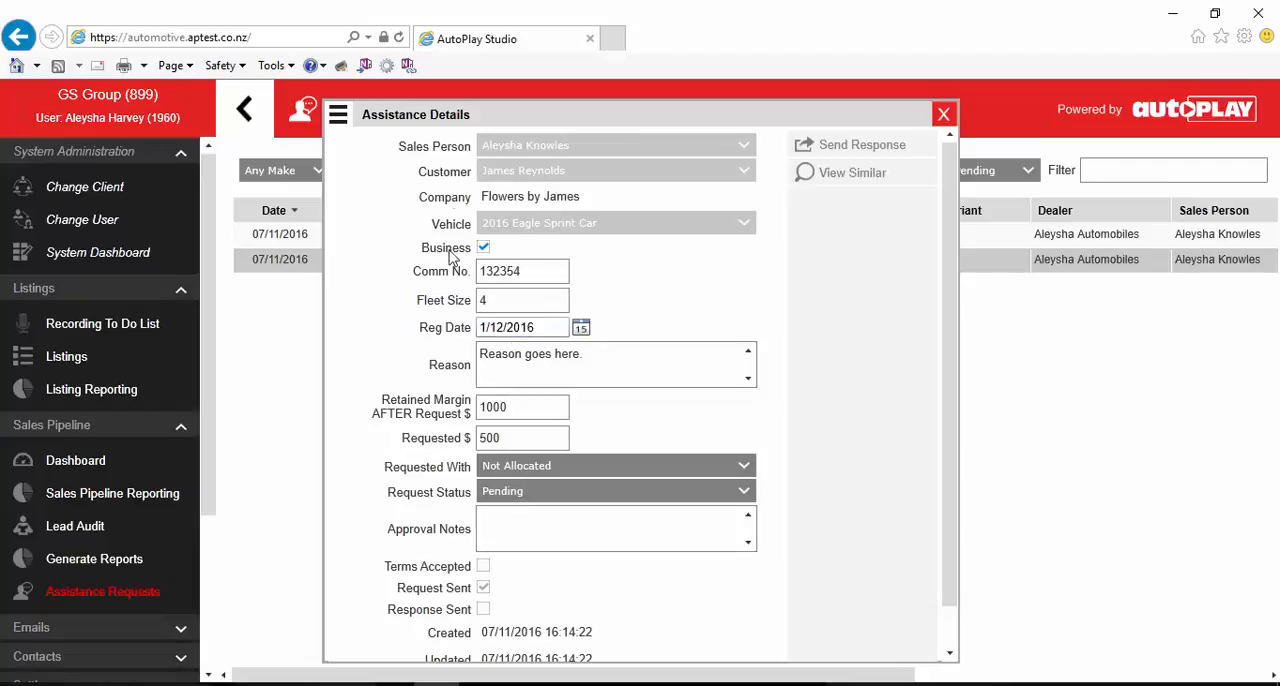
{"action": "left_click", "coordinate": [853, 175]}
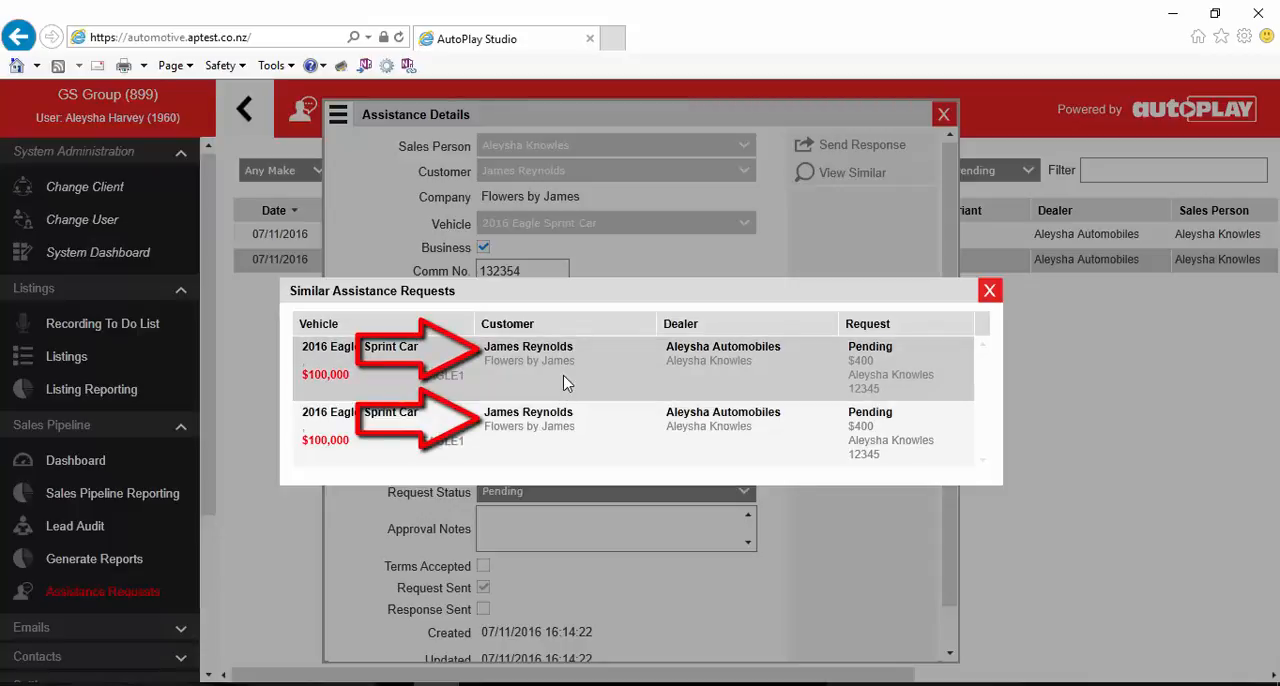
{"action": "left_click", "coordinate": [989, 290]}
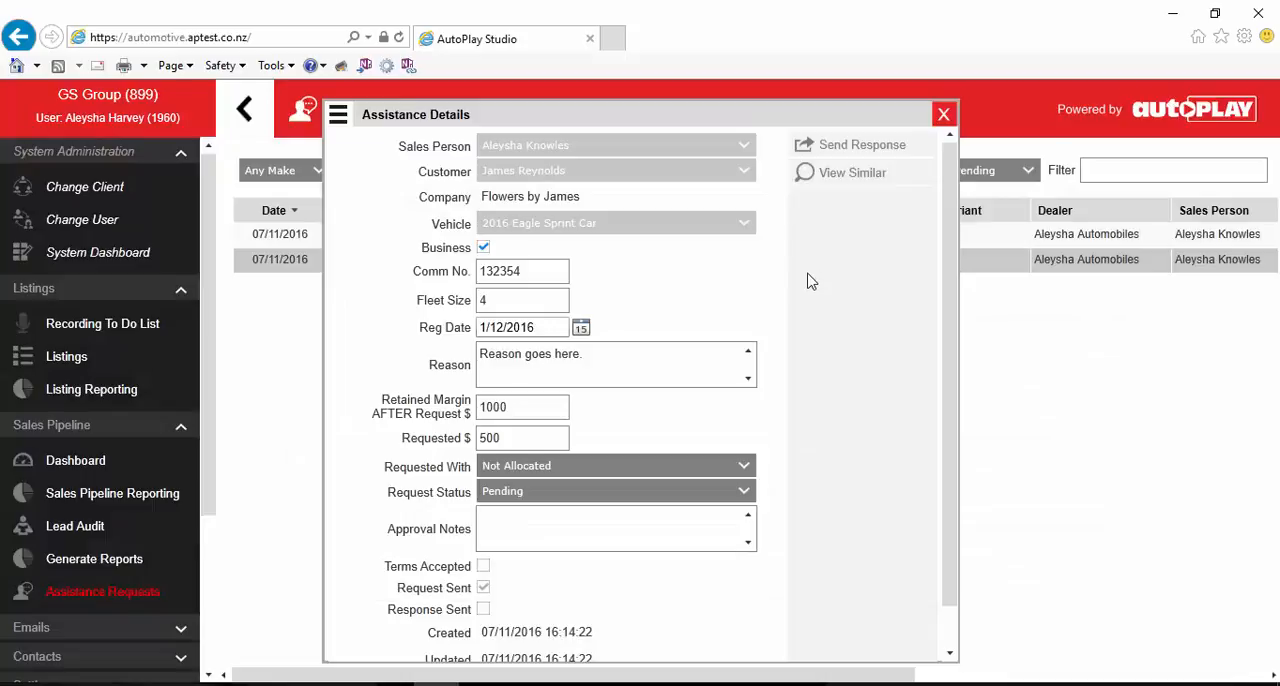
Step: Set the request status to Approved, save the request and agree to send a response for it
{"action": "left_click", "coordinate": [563, 491]}
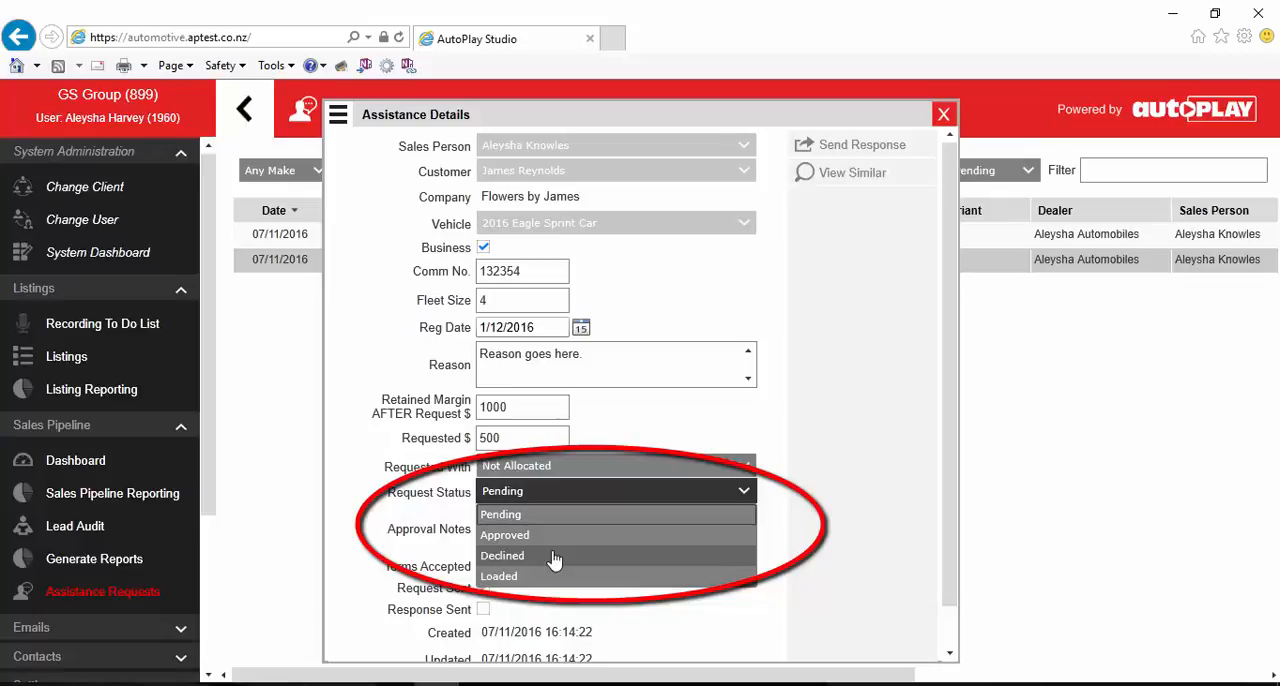
{"action": "left_click", "coordinate": [552, 536]}
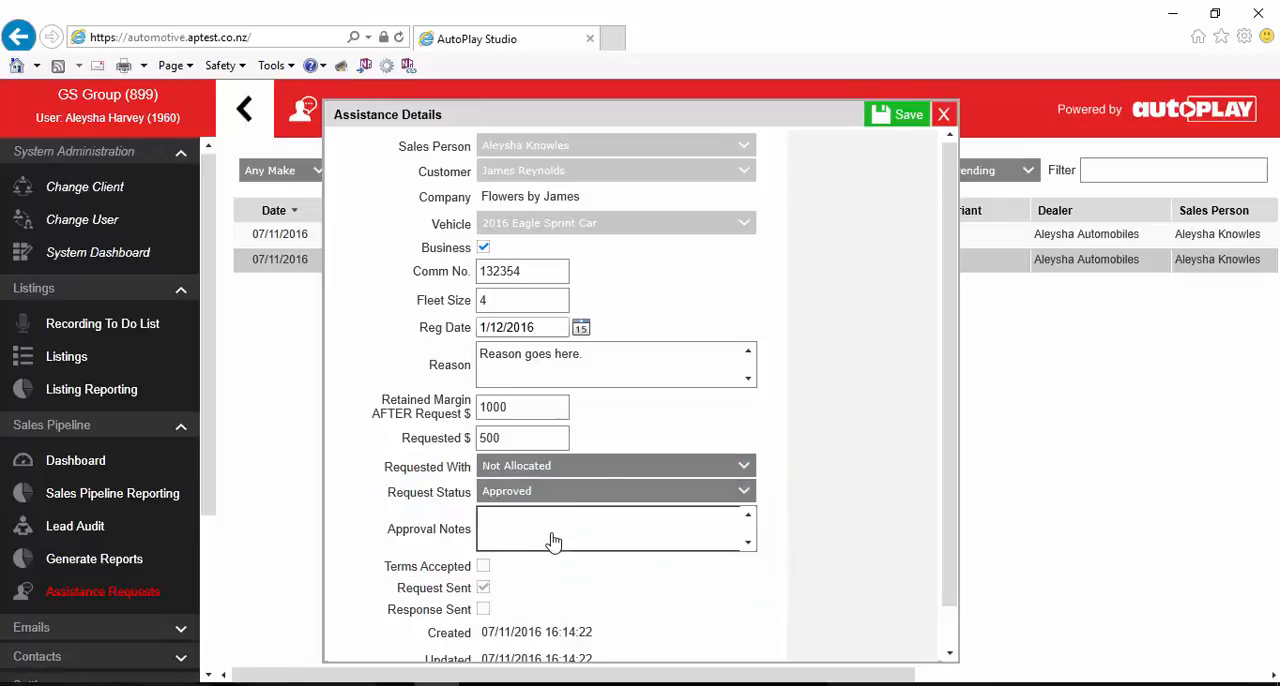
{"action": "left_click", "coordinate": [900, 116]}
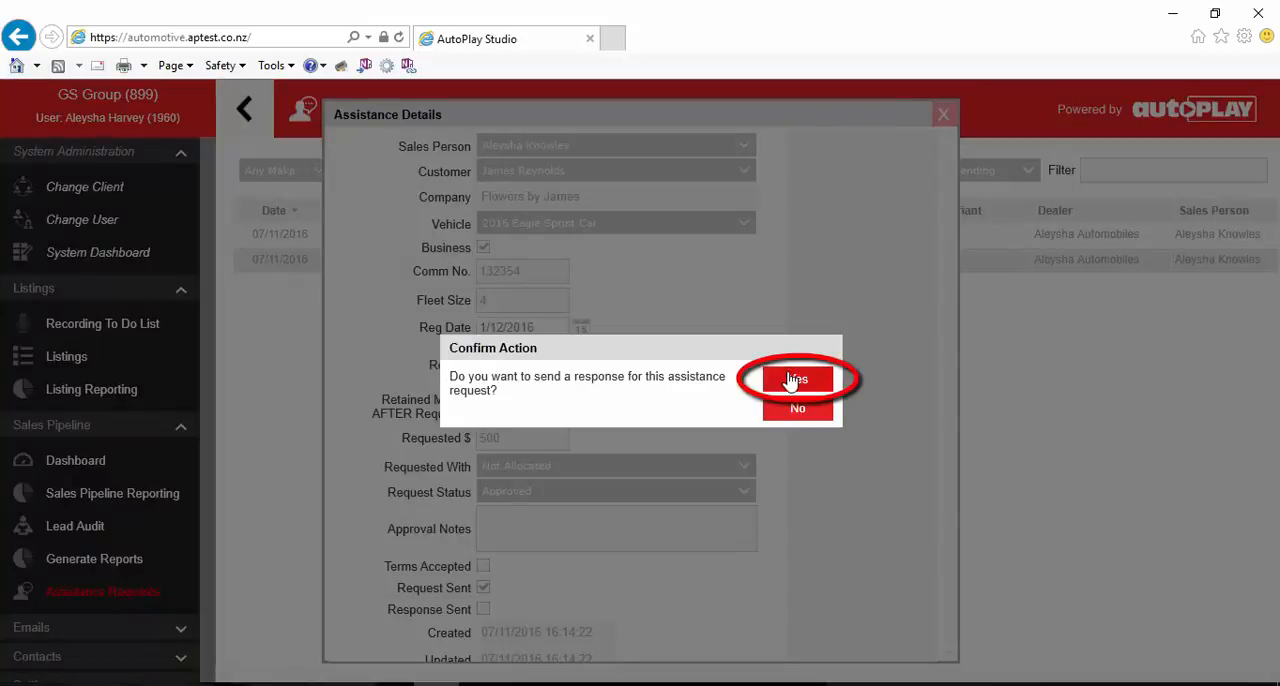
{"action": "left_click", "coordinate": [793, 381]}
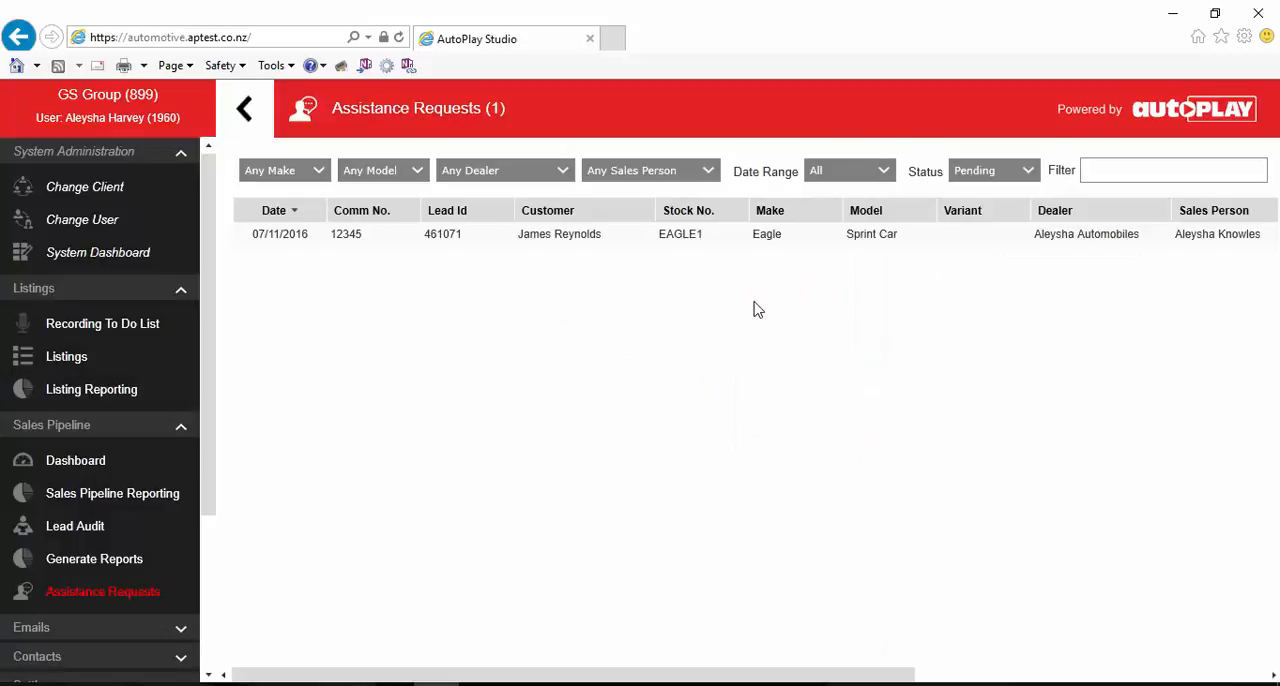